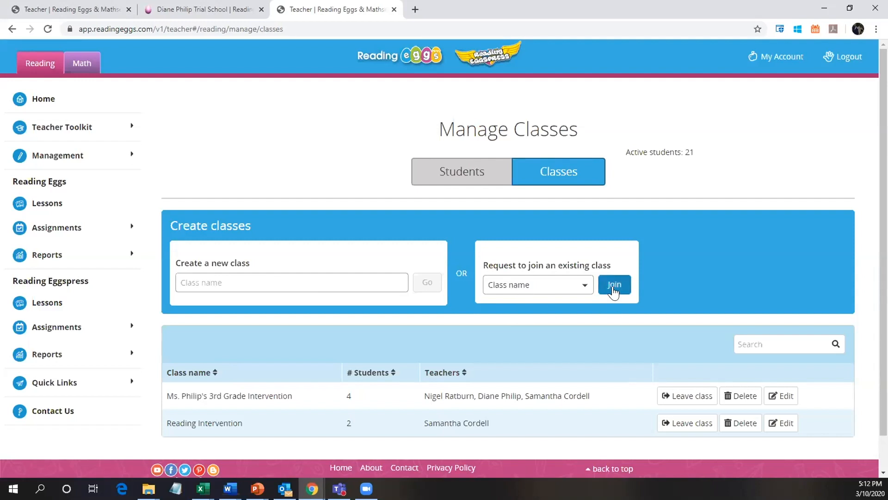
Open the page for moving students into a class and filter its list to unallocated students.
{"action": "scroll", "coordinate": [615, 359], "scroll_direction": "down", "scroll_amount": 1}
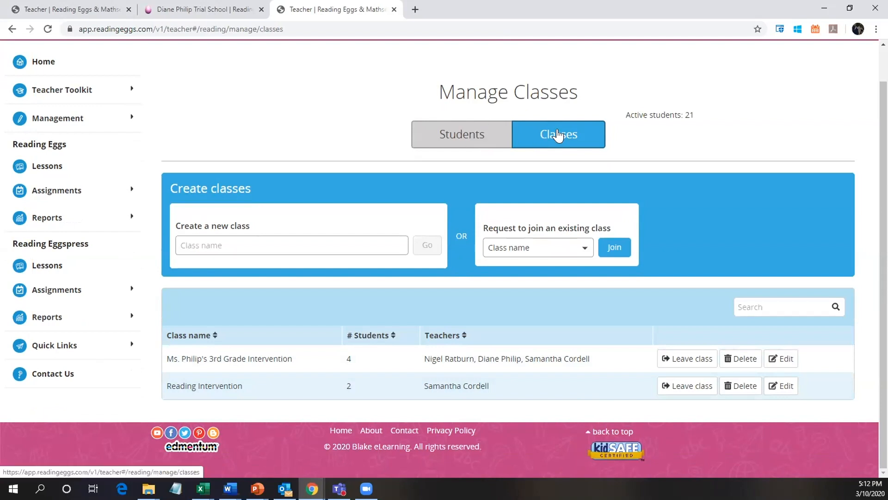
{"action": "left_click", "coordinate": [464, 137]}
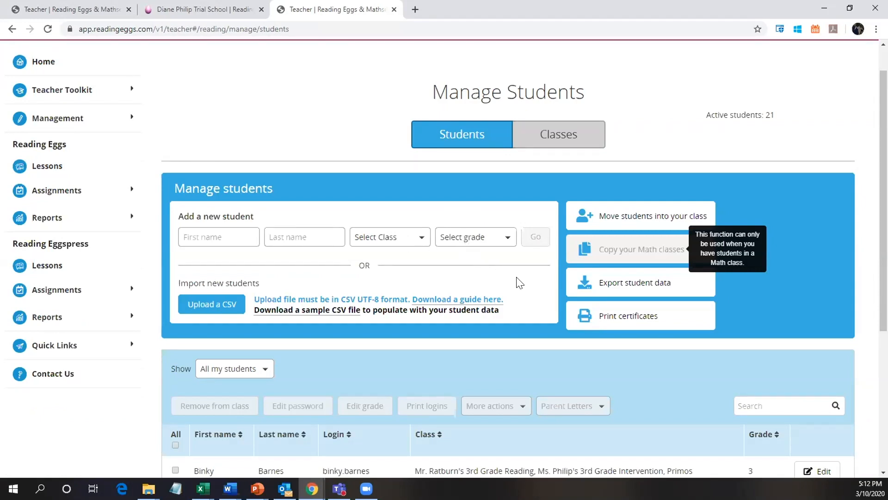
{"action": "left_click", "coordinate": [618, 220]}
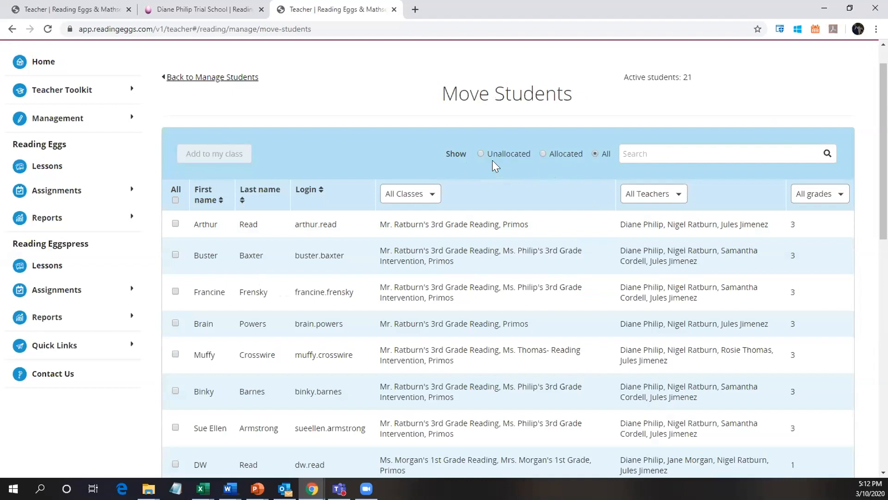
{"action": "left_click", "coordinate": [480, 153]}
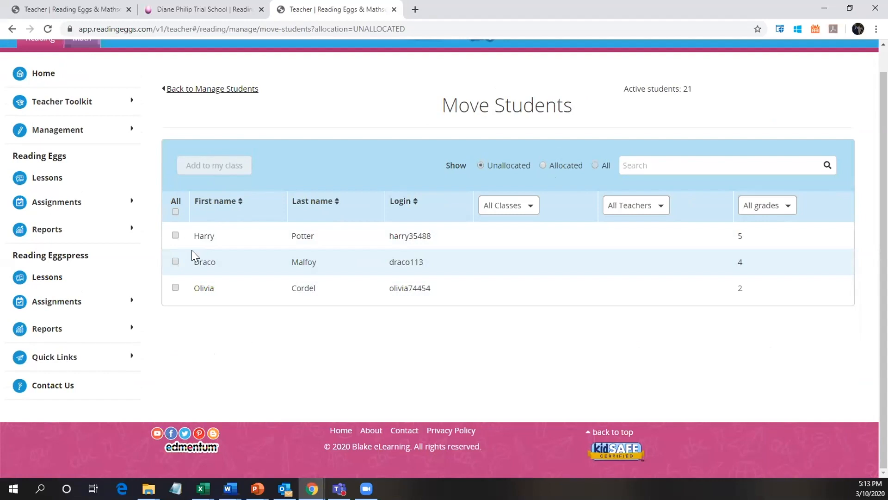
Add the first two unallocated students to the Reading Intervention class.
{"action": "left_click", "coordinate": [175, 235]}
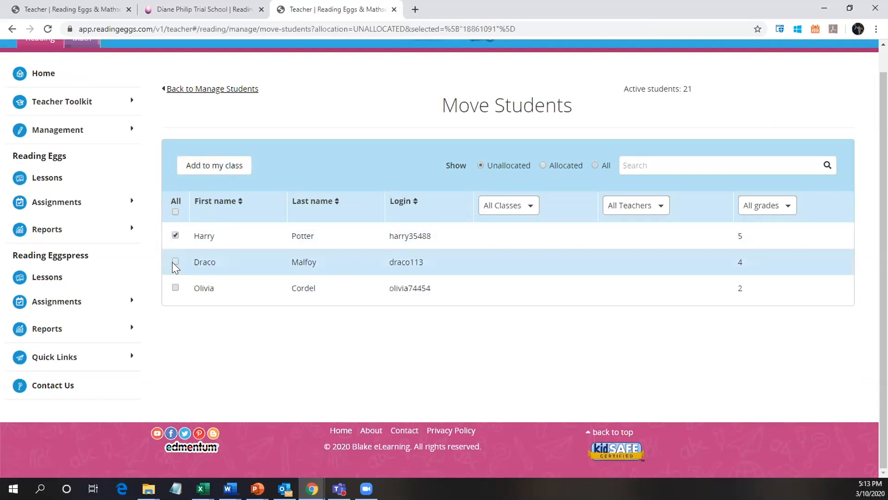
{"action": "left_click", "coordinate": [174, 262]}
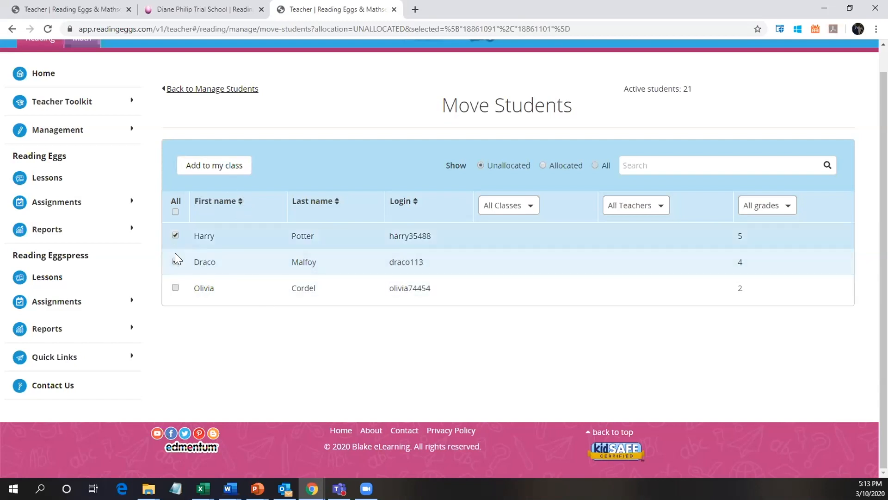
{"action": "left_click", "coordinate": [218, 164]}
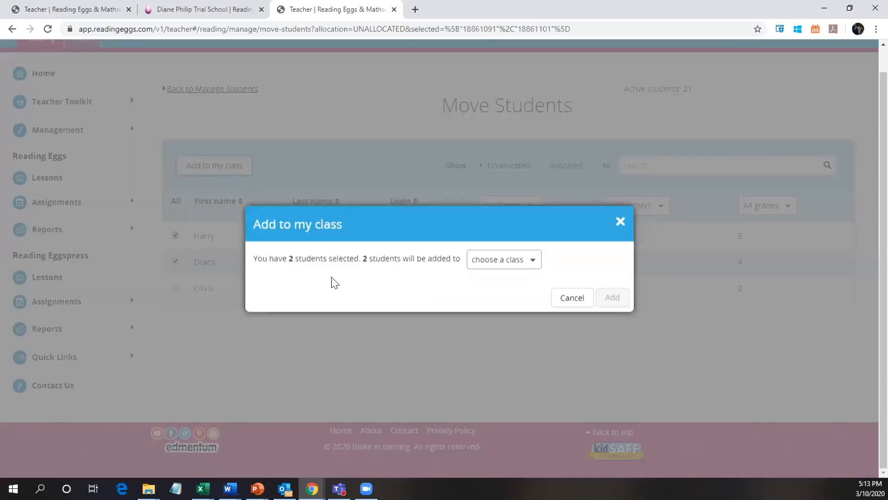
{"action": "left_click", "coordinate": [515, 263]}
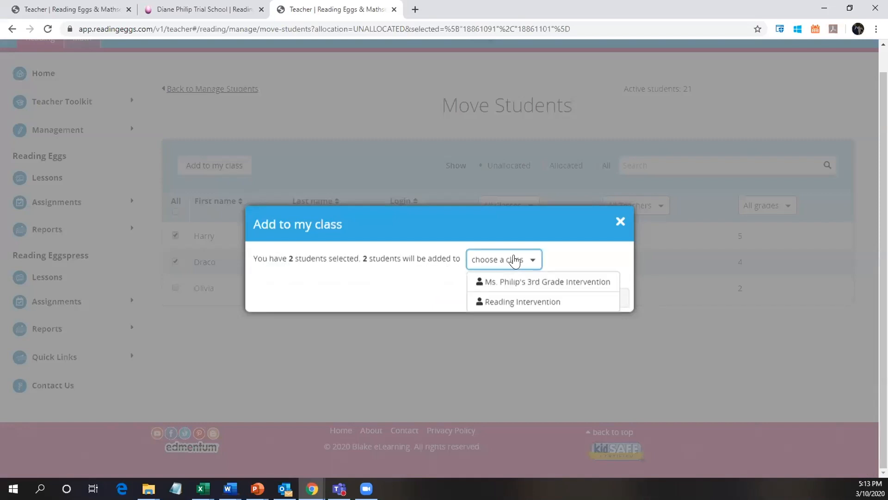
{"action": "left_click", "coordinate": [490, 301]}
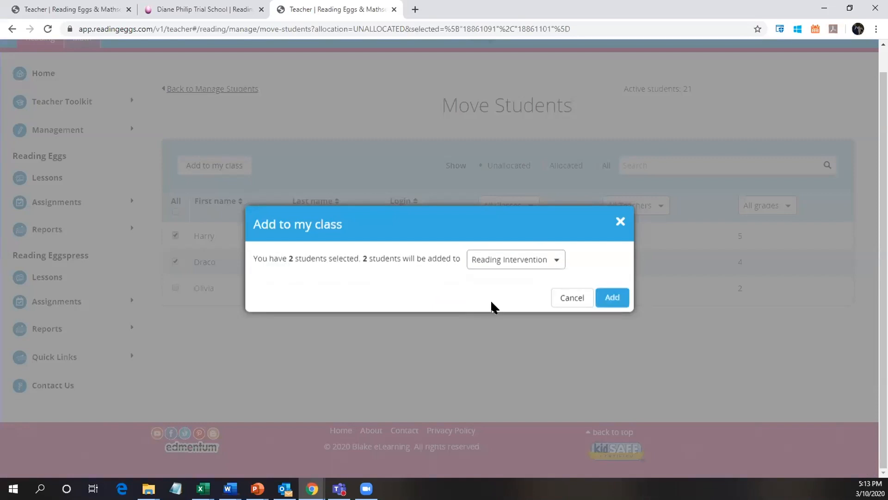
{"action": "left_click", "coordinate": [613, 297]}
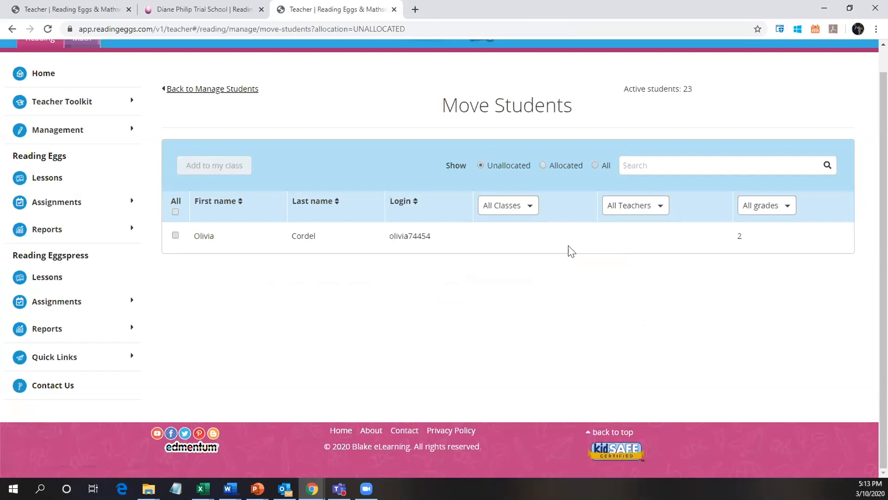
Show all students and add the fourth, fifth and sixth listed students to the Reading Intervention class.
{"action": "left_click", "coordinate": [543, 165]}
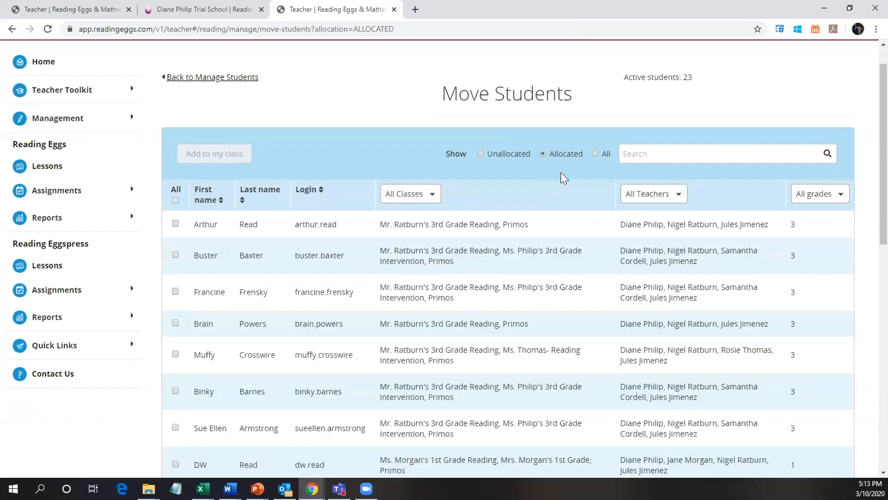
{"action": "left_click", "coordinate": [596, 154]}
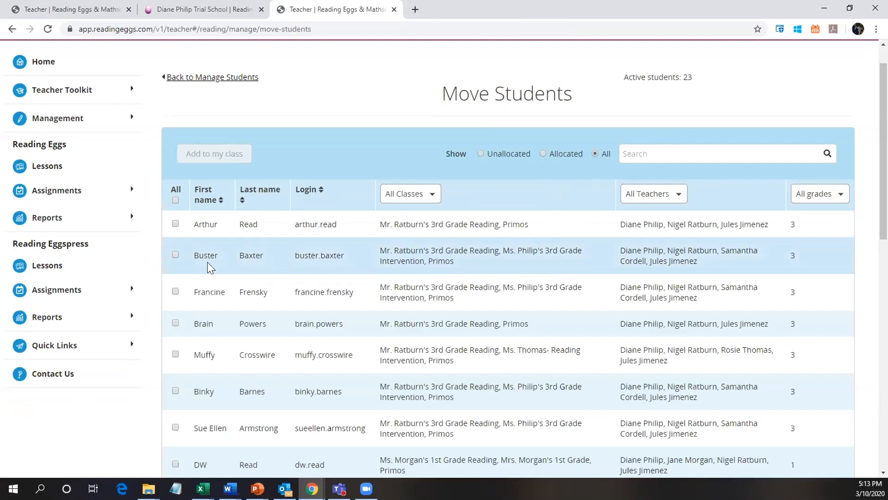
{"action": "scroll", "coordinate": [190, 268], "scroll_direction": "down", "scroll_amount": 1}
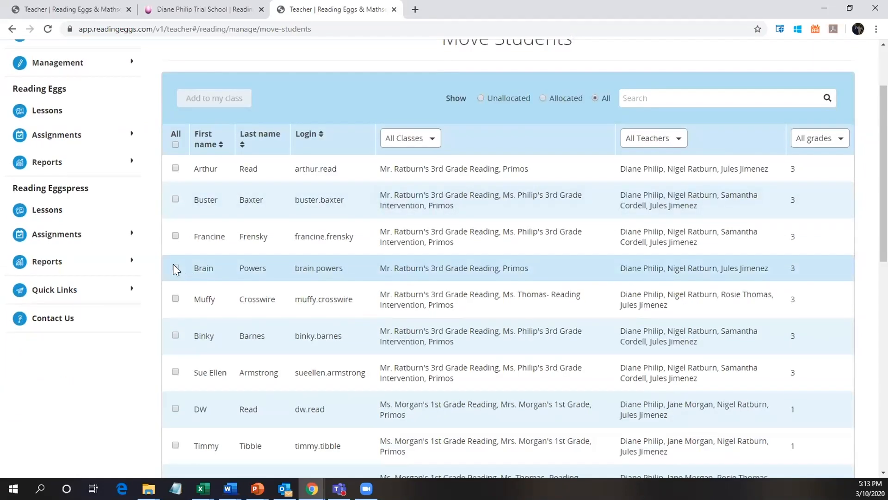
{"action": "left_click", "coordinate": [174, 266]}
{"action": "left_click", "coordinate": [174, 299]}
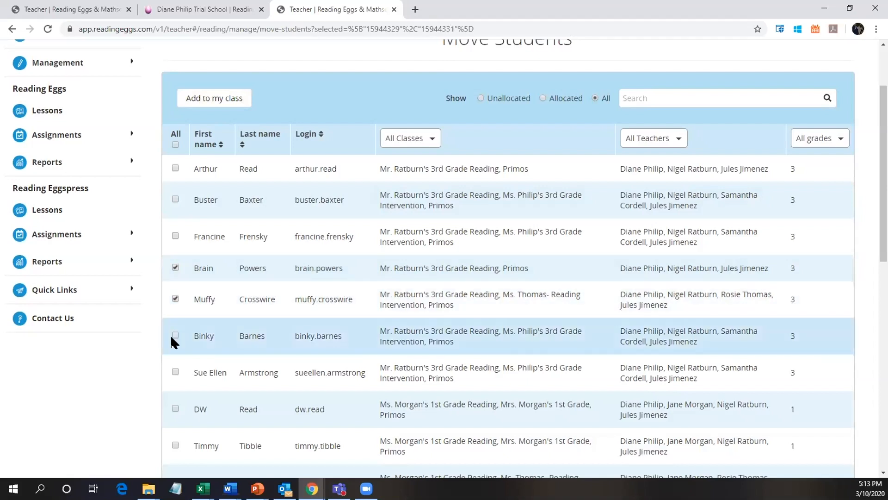
{"action": "left_click", "coordinate": [174, 336]}
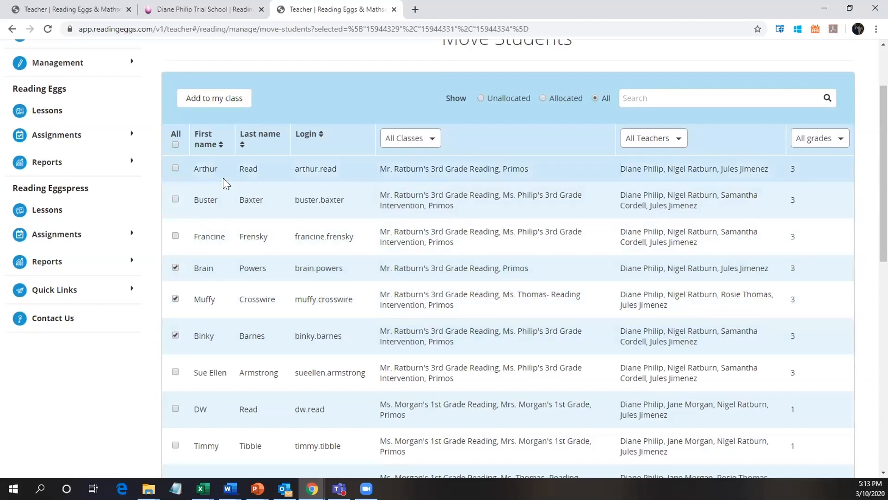
{"action": "left_click", "coordinate": [229, 101]}
{"action": "left_click", "coordinate": [515, 263]}
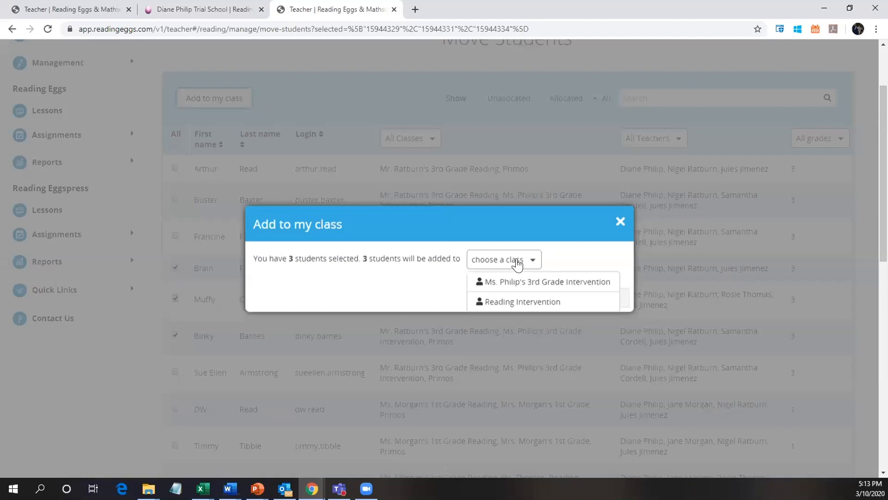
{"action": "left_click", "coordinate": [526, 301]}
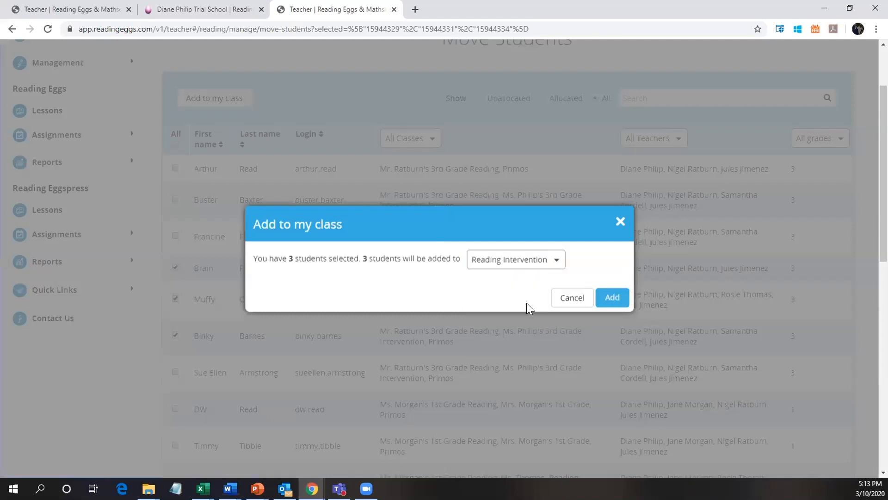
{"action": "left_click", "coordinate": [612, 298]}
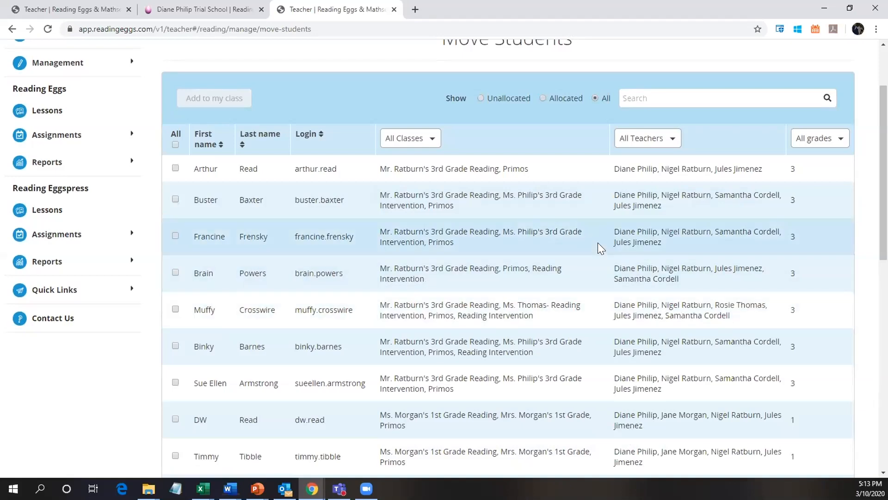
Go to the Manage Classes page and bring the class list into view.
{"action": "scroll", "coordinate": [597, 242], "scroll_direction": "down", "scroll_amount": 1}
{"action": "scroll", "coordinate": [598, 243], "scroll_direction": "up", "scroll_amount": 1}
{"action": "scroll", "coordinate": [416, 204], "scroll_direction": "up", "scroll_amount": 1}
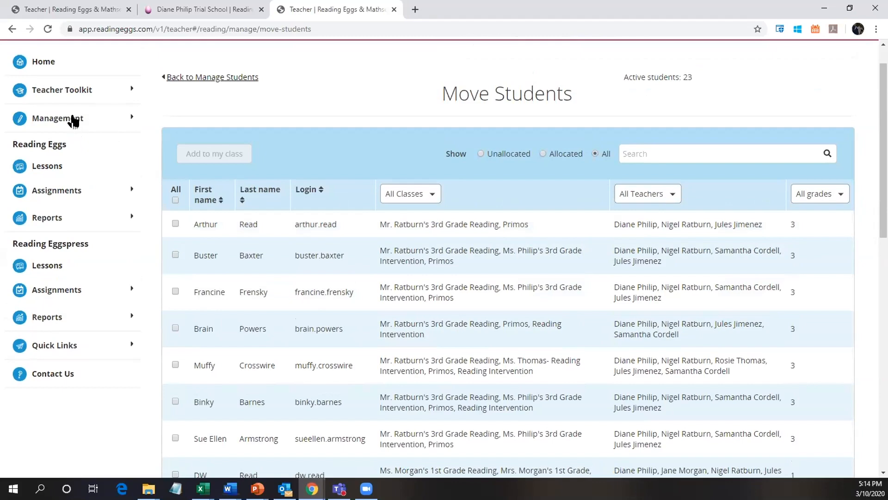
{"action": "left_click", "coordinate": [72, 119]}
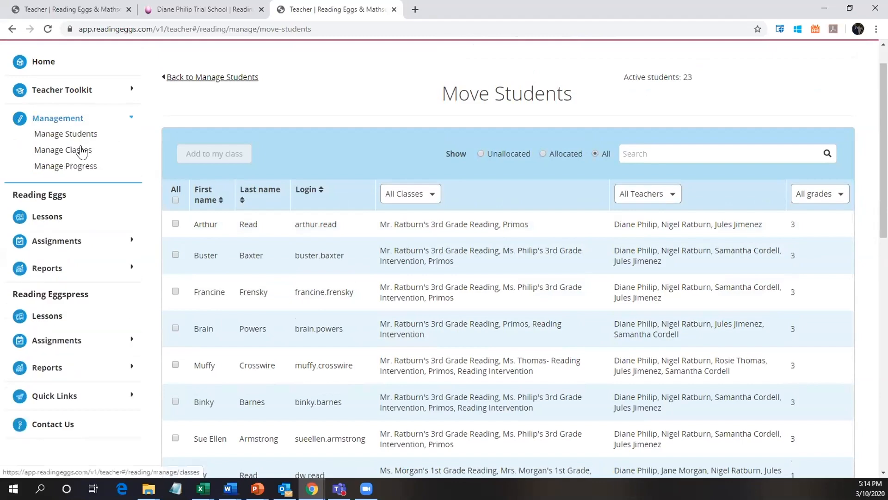
{"action": "left_click", "coordinate": [83, 149]}
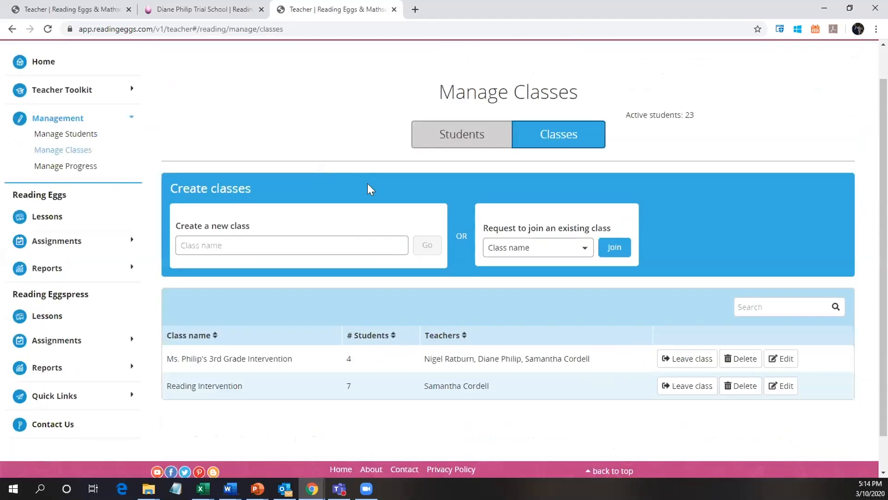
{"action": "scroll", "coordinate": [352, 324], "scroll_direction": "down", "scroll_amount": 1}
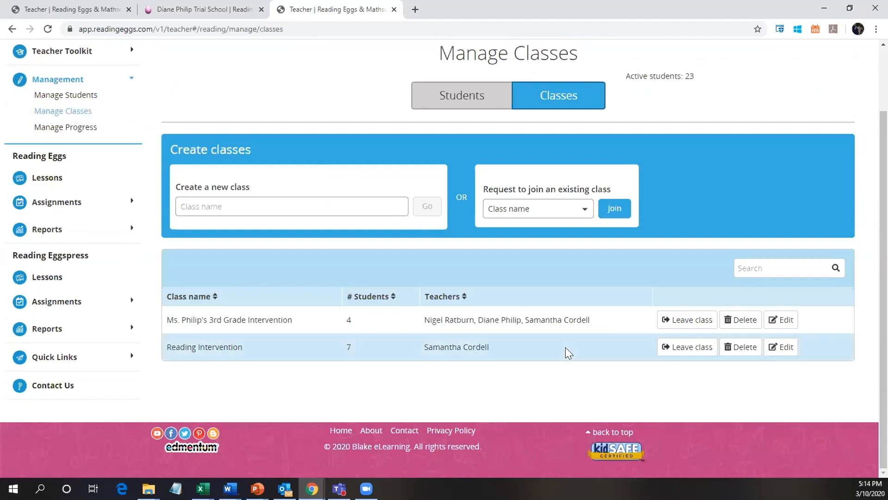
Edit the Reading Intervention class to add the last available teacher as a co-teacher, and save the changes.
{"action": "left_click", "coordinate": [781, 348]}
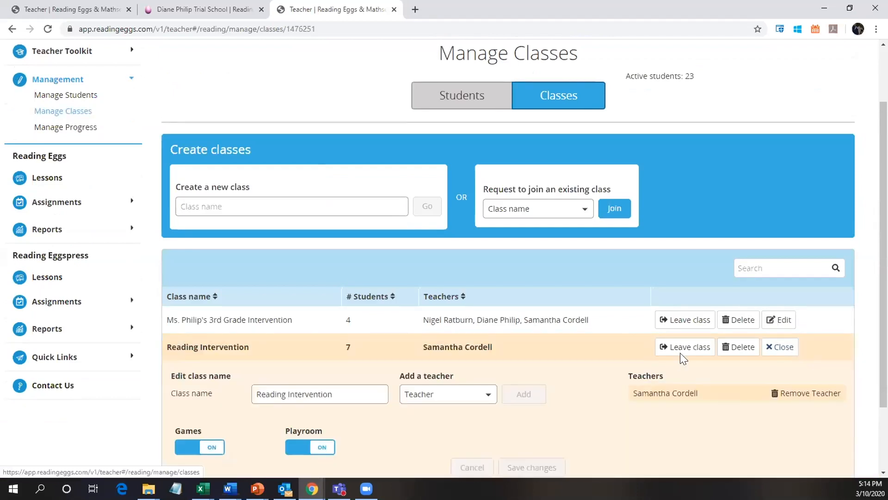
{"action": "scroll", "coordinate": [509, 352], "scroll_direction": "down", "scroll_amount": 1}
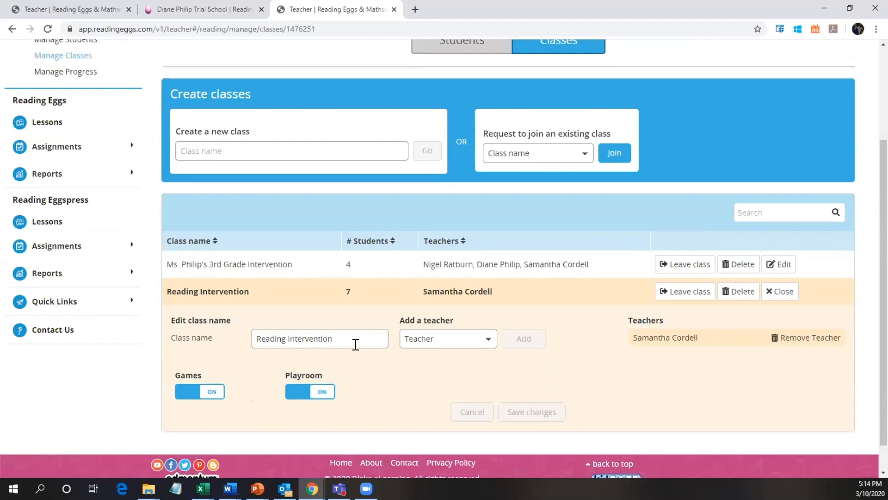
{"action": "left_click", "coordinate": [452, 346]}
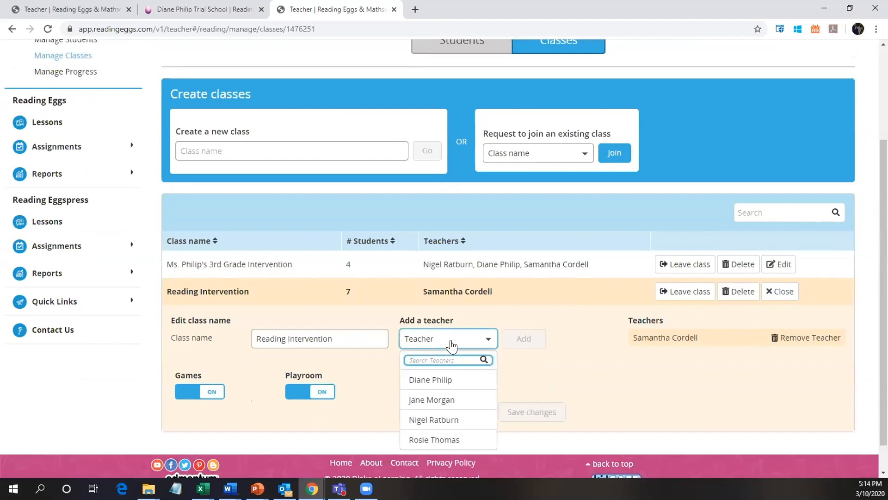
{"action": "left_click", "coordinate": [458, 440]}
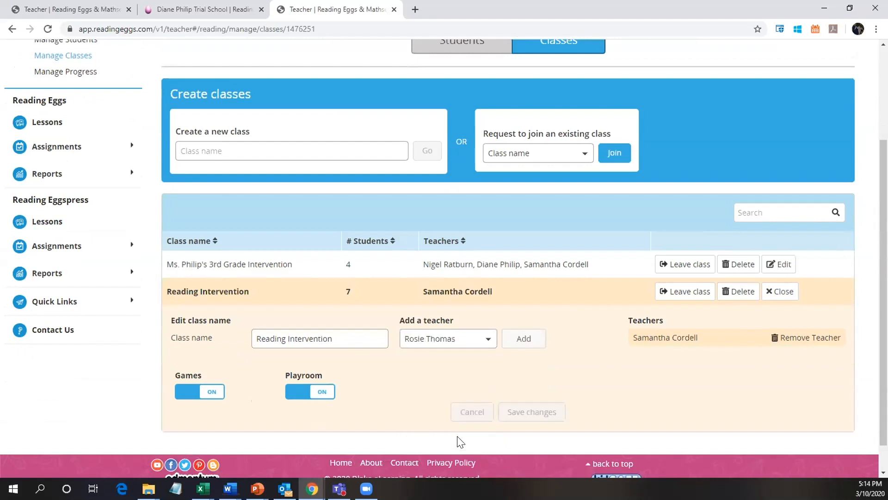
{"action": "left_click", "coordinate": [519, 339]}
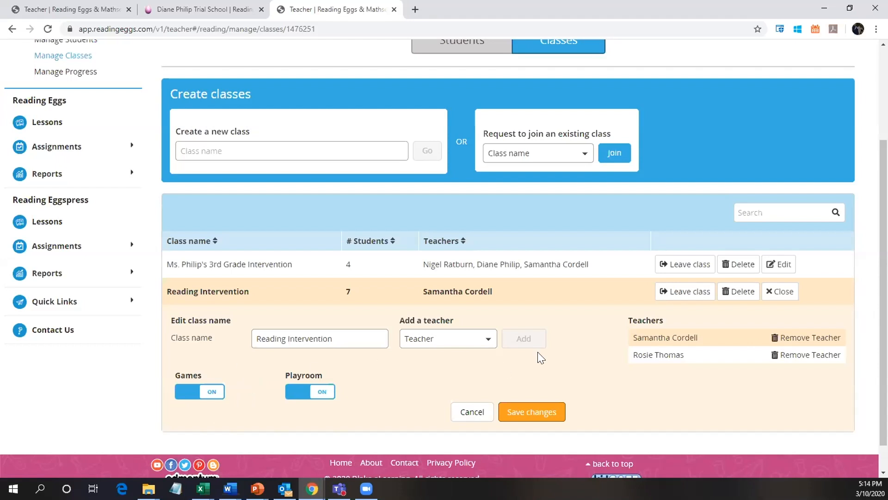
{"action": "left_click", "coordinate": [539, 415]}
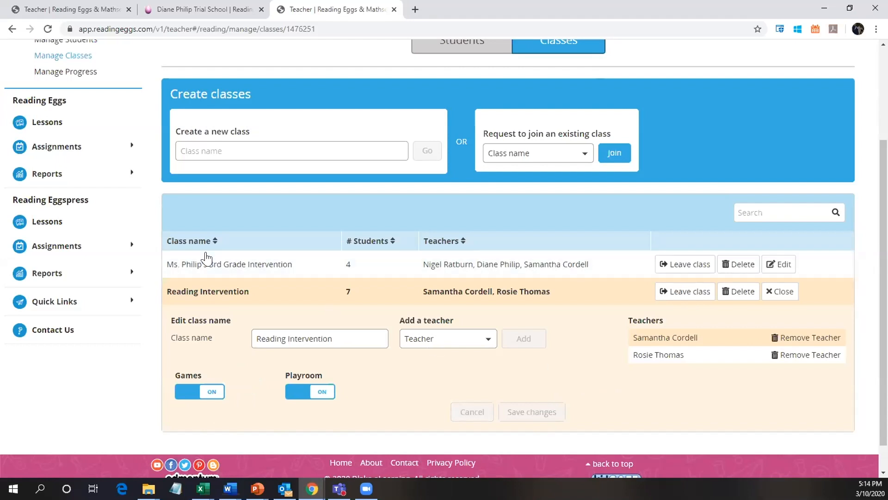
Go to the Manage Students page and show only the students of the Reading Intervention class.
{"action": "scroll", "coordinate": [199, 240], "scroll_direction": "up", "scroll_amount": 1}
{"action": "scroll", "coordinate": [192, 222], "scroll_direction": "up", "scroll_amount": 1}
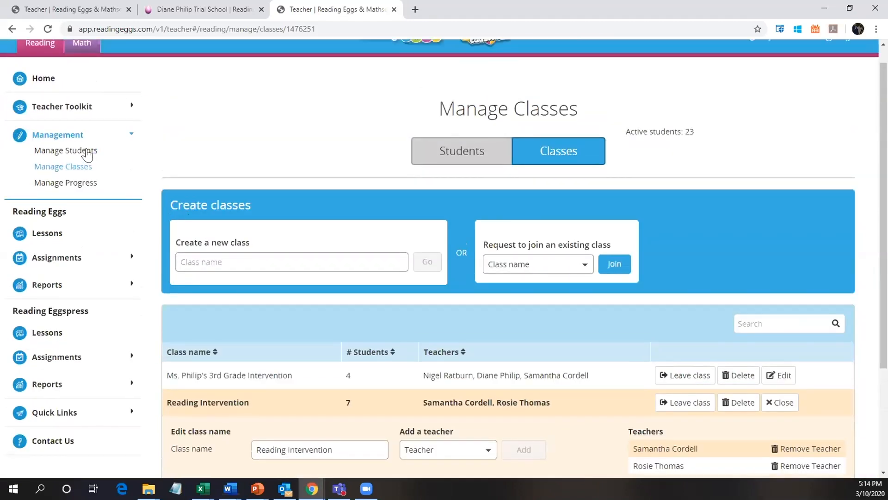
{"action": "left_click", "coordinate": [87, 154]}
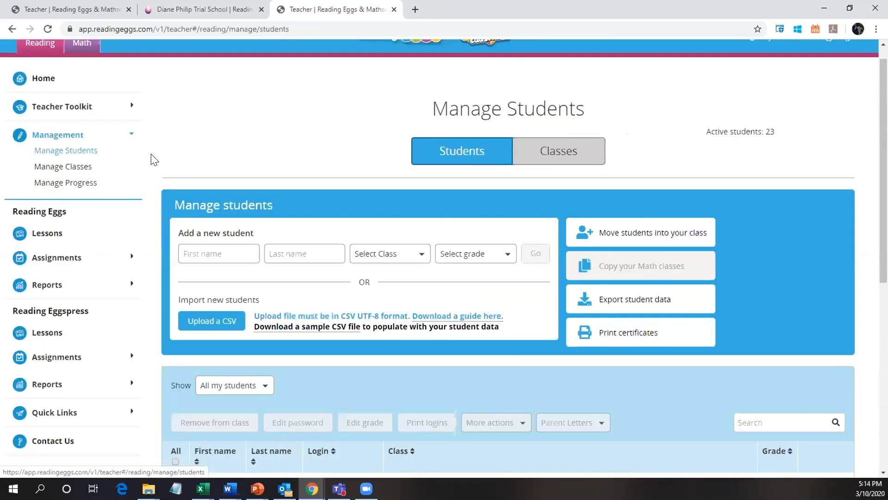
{"action": "scroll", "coordinate": [278, 154], "scroll_direction": "down", "scroll_amount": 1}
{"action": "scroll", "coordinate": [294, 185], "scroll_direction": "down", "scroll_amount": 1}
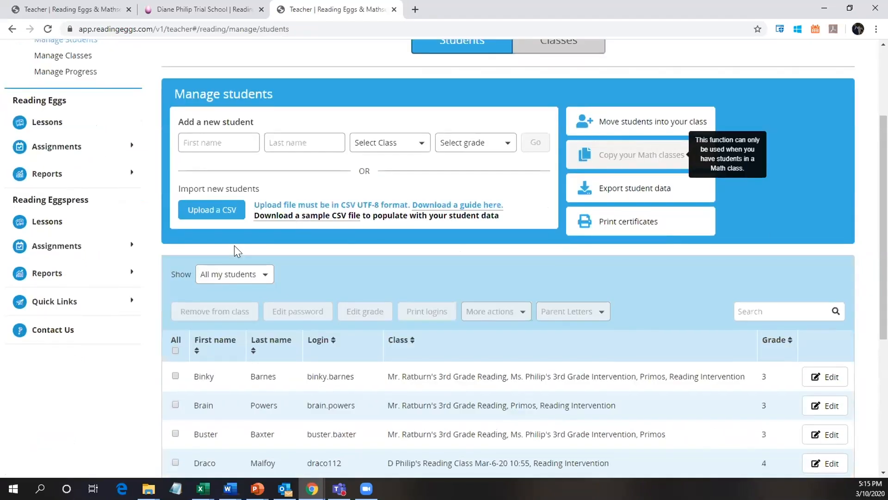
{"action": "left_click", "coordinate": [248, 276]}
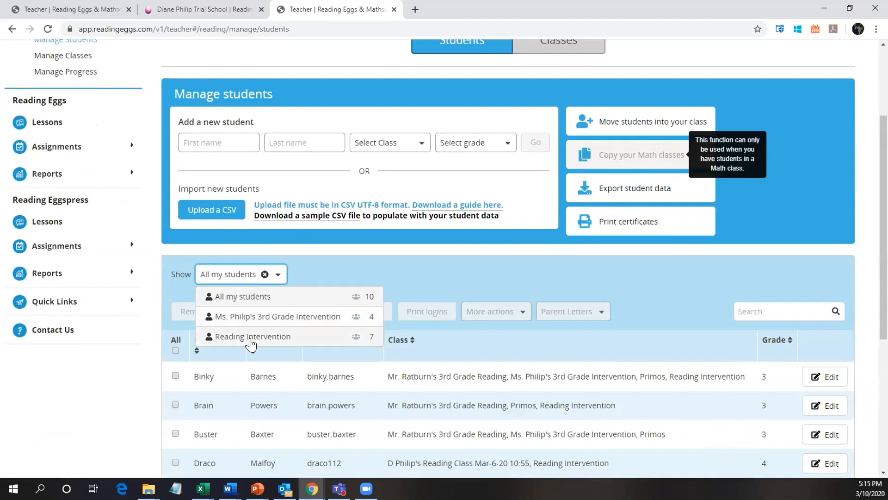
{"action": "left_click", "coordinate": [299, 340]}
{"action": "scroll", "coordinate": [338, 253], "scroll_direction": "down", "scroll_amount": 2}
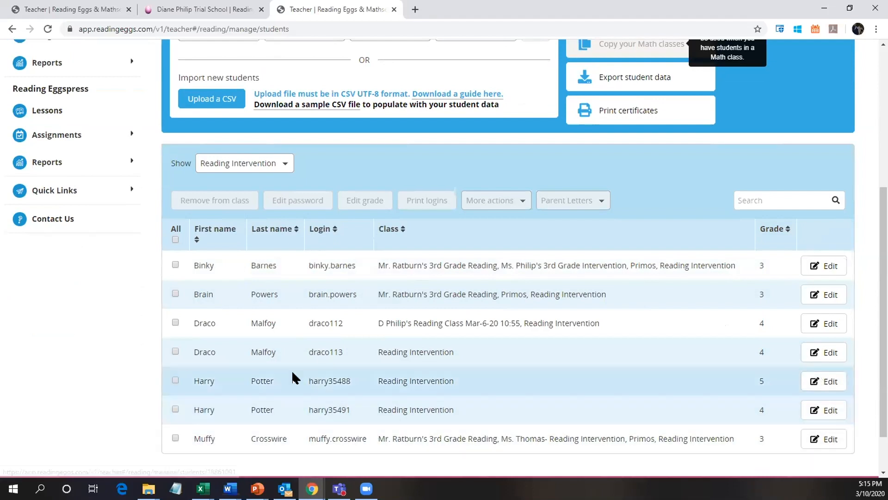
Select the first two students of the Reading Intervention class and review the additional actions and parent letter languages offered for them.
{"action": "left_click", "coordinate": [174, 265]}
{"action": "left_click", "coordinate": [174, 292]}
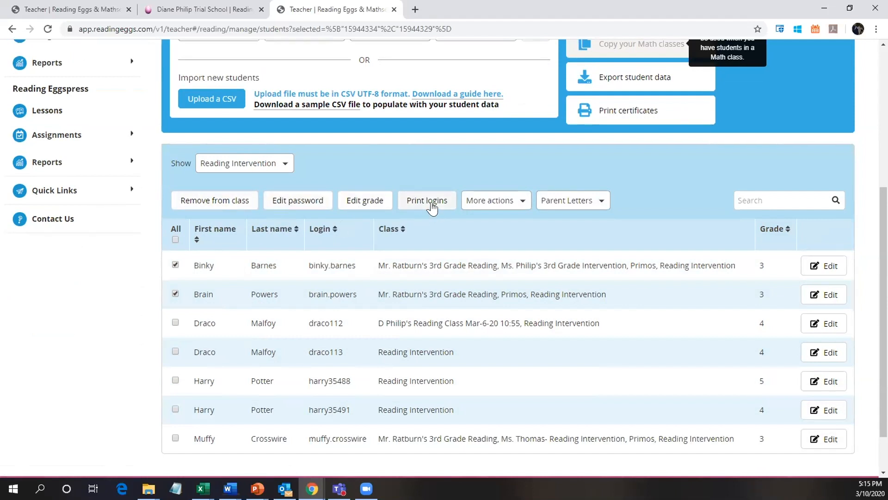
{"action": "left_click", "coordinate": [509, 202]}
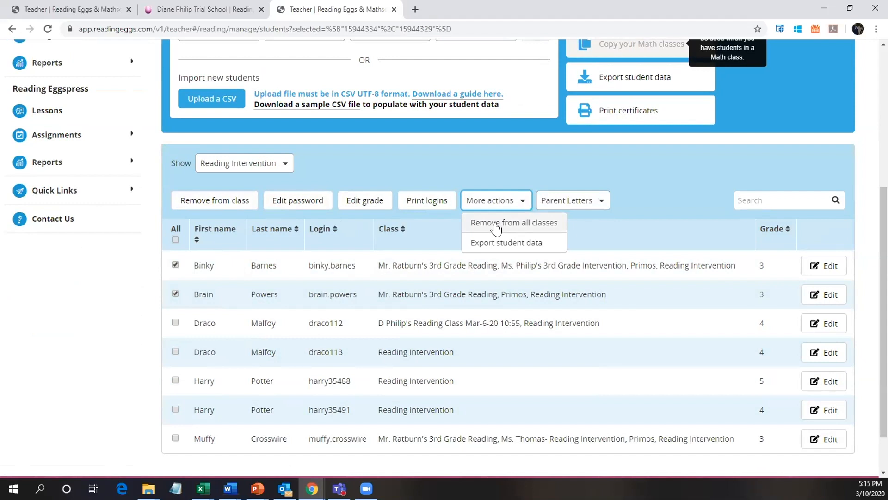
{"action": "left_click", "coordinate": [580, 199]}
{"action": "left_click", "coordinate": [581, 202]}
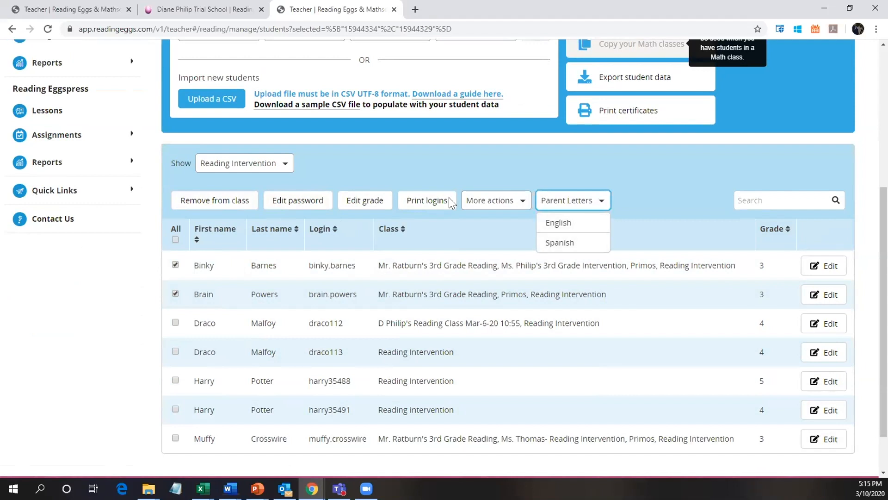
{"action": "left_click", "coordinate": [403, 163]}
Show only the students of the 3rd Grade Intervention class, select all of them, and clear the whole selection.
{"action": "left_click", "coordinate": [277, 169]}
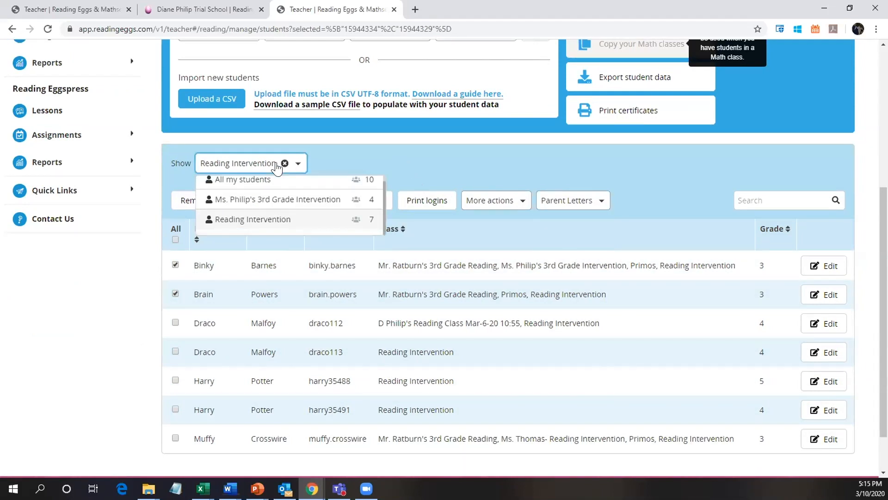
{"action": "left_click", "coordinate": [294, 200]}
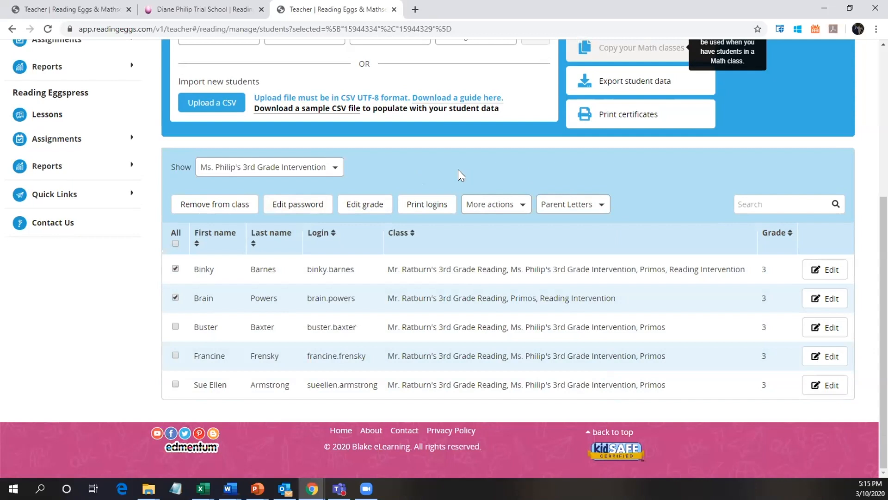
{"action": "left_click", "coordinate": [175, 243]}
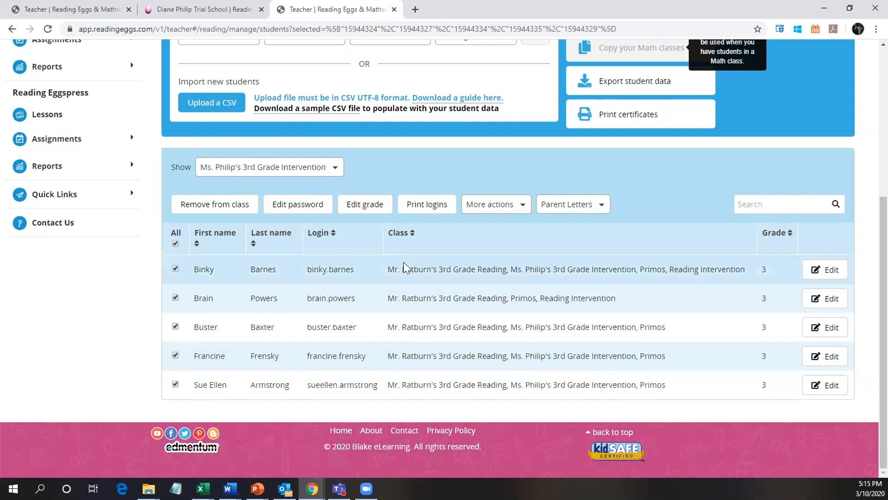
{"action": "left_click", "coordinate": [175, 242]}
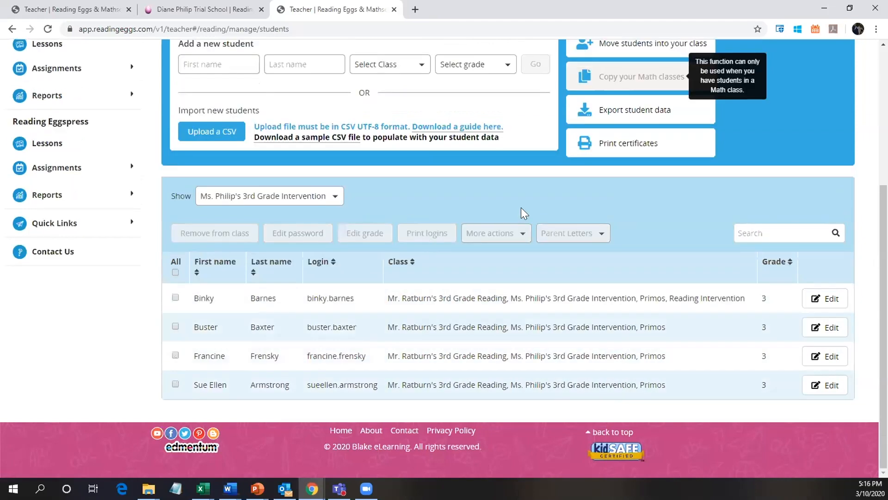
{"action": "scroll", "coordinate": [548, 209], "scroll_direction": "up", "scroll_amount": 1}
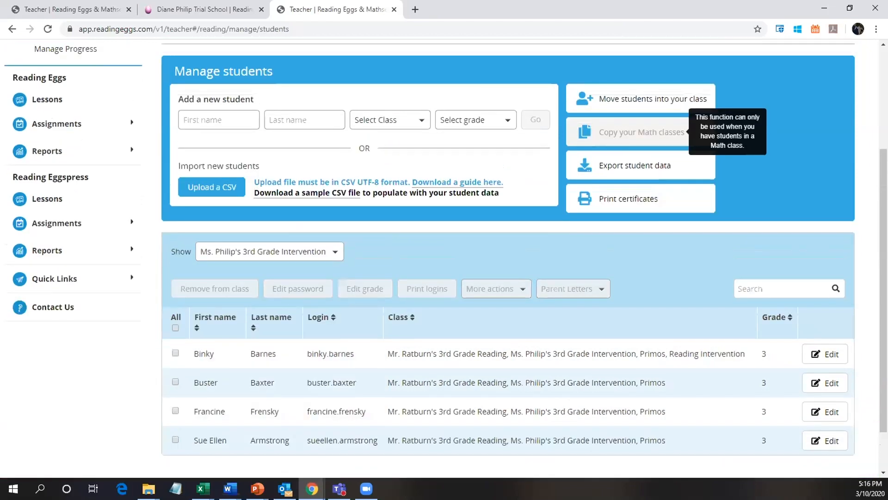